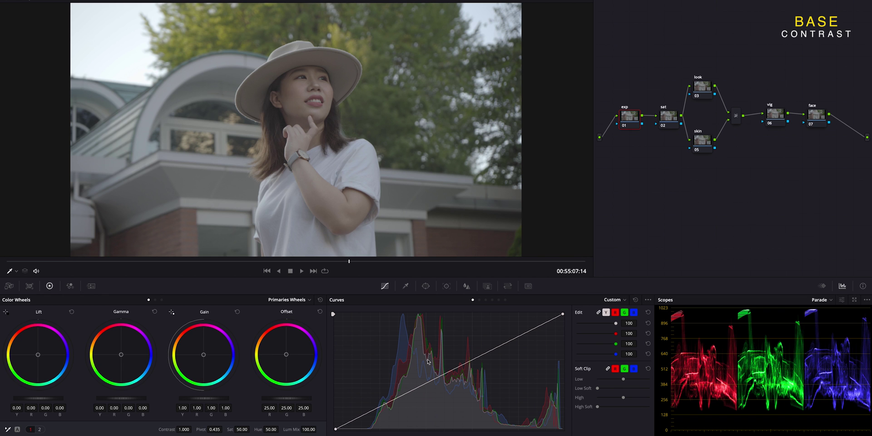
Step: Add and shape custom contrast curve points on the exp node
left_click(445, 372)
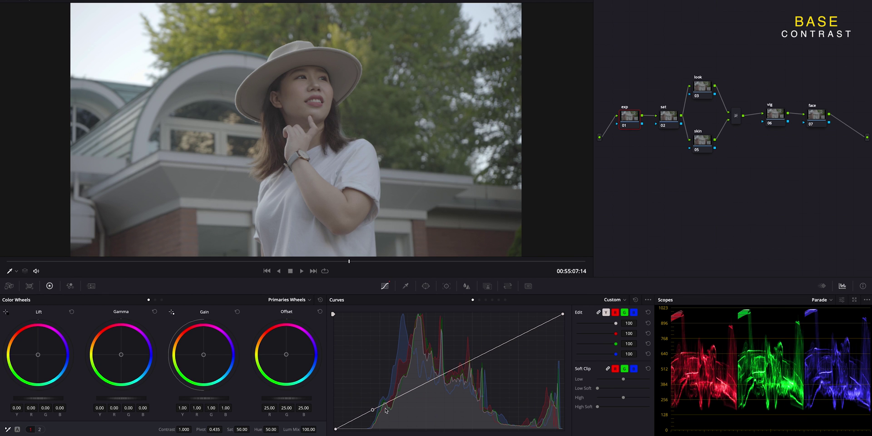
left_click(523, 335)
left_click_drag(374, 409, 375, 413)
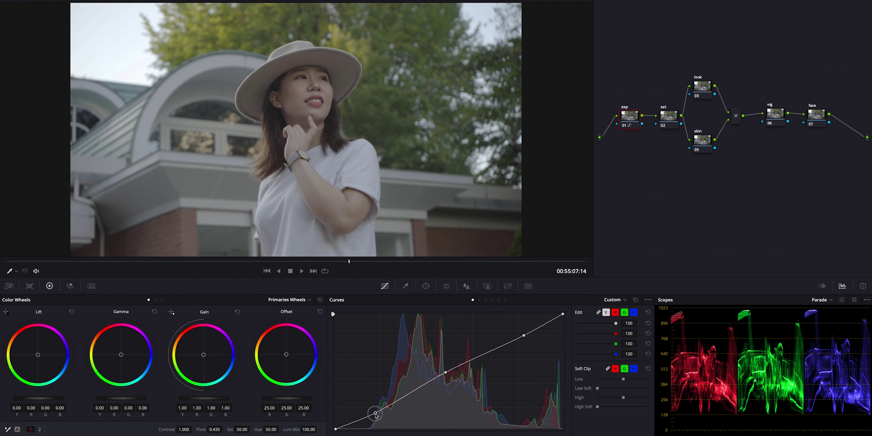
left_click_drag(525, 335, 520, 329)
left_click_drag(446, 372, 447, 378)
Step: Reset the curve to straight and set Contrast 1.340 with Pivot 0.505
left_click(635, 299)
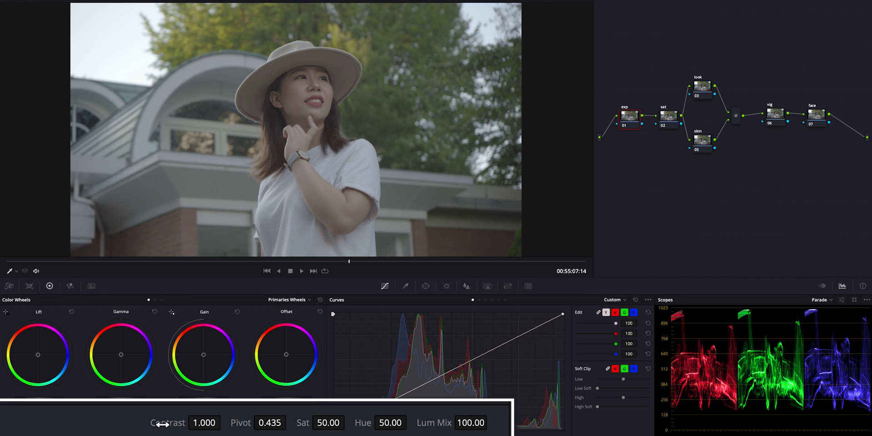
left_click_drag(199, 423, 322, 400)
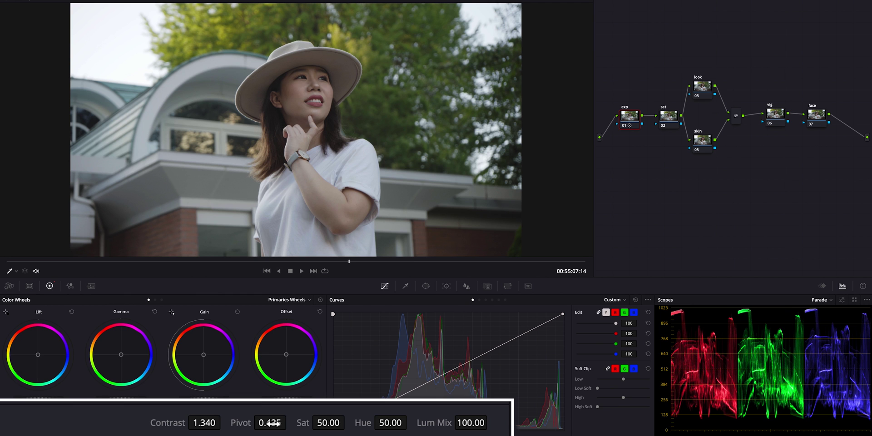
left_click_drag(270, 424, 294, 417)
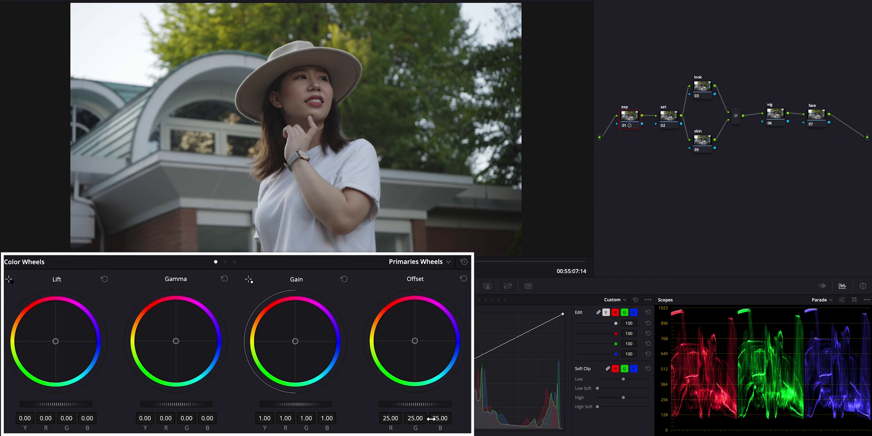
Step: Lower Offset to 23.10 and Gain to 0.96, set Gamma to 0.02, trim Lift, and set Highlights to -45.00
mouse_move(420, 406)
left_mouse_down()
mouse_move(331, 414)
mouse_move(431, 402)
left_mouse_up()
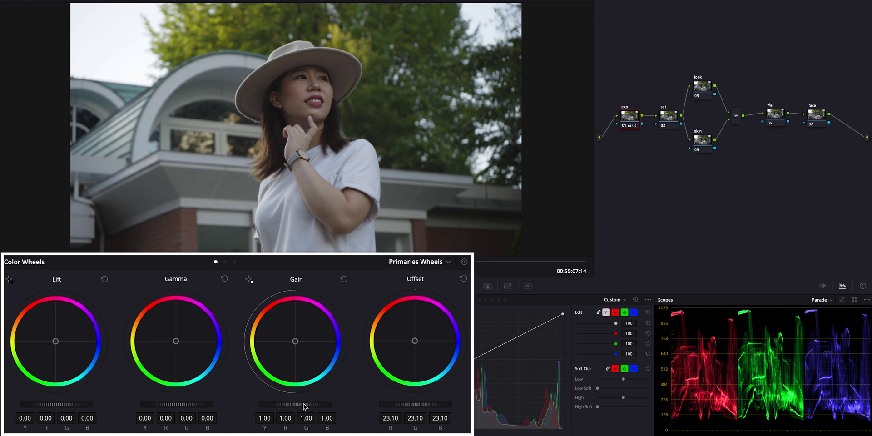
left_click_drag(304, 407, 272, 409)
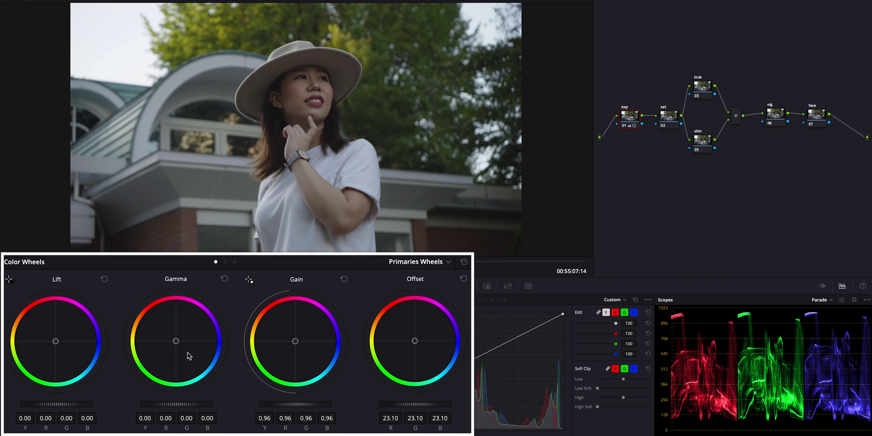
left_click_drag(164, 409, 182, 409)
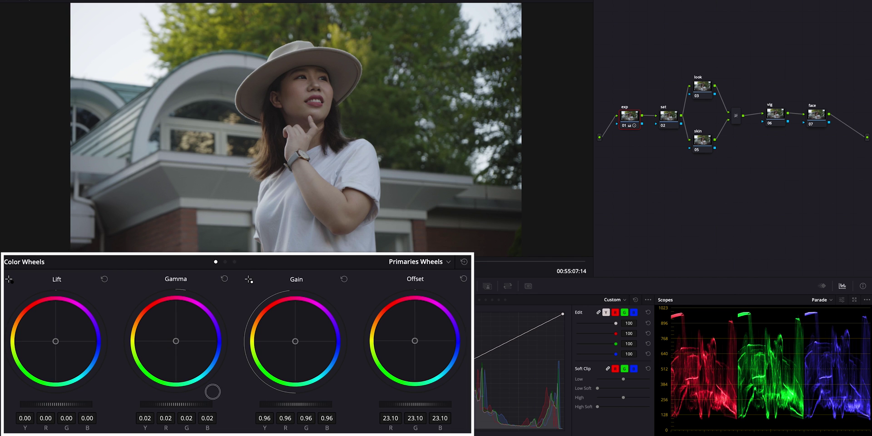
left_click(59, 406)
left_click_drag(59, 406, 56, 407)
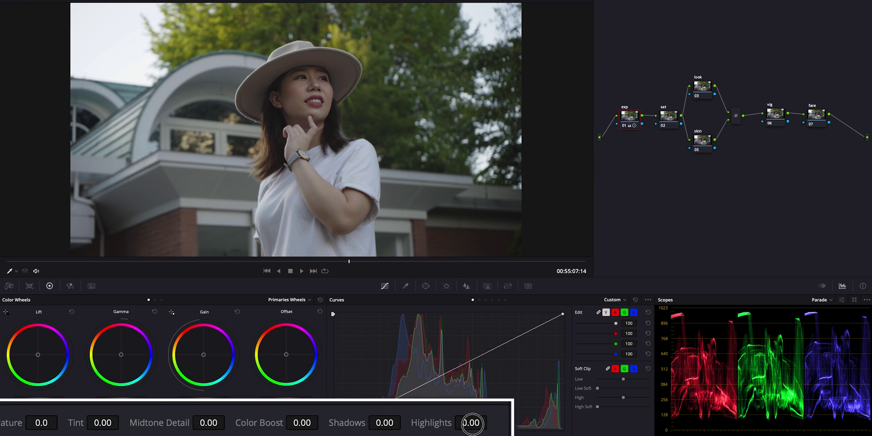
left_click_drag(471, 423, 412, 435)
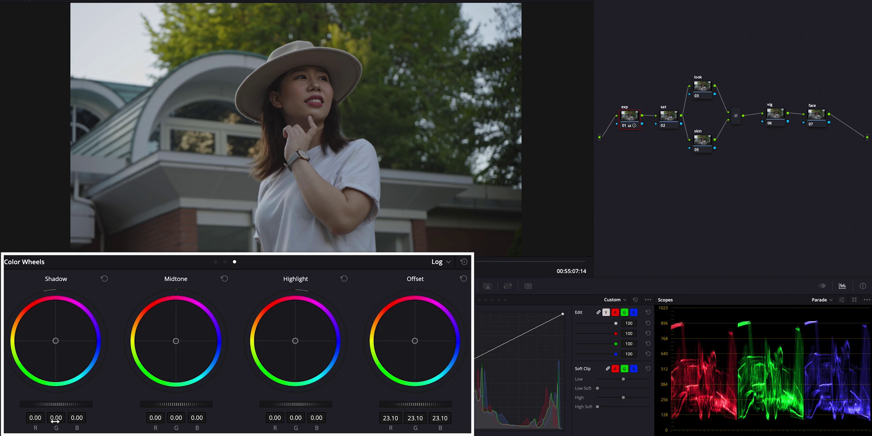
Step: Darken the Log Shadow wheel slightly and raise Low Range from 0.323 to 0.333
left_click_drag(61, 403, 38, 416)
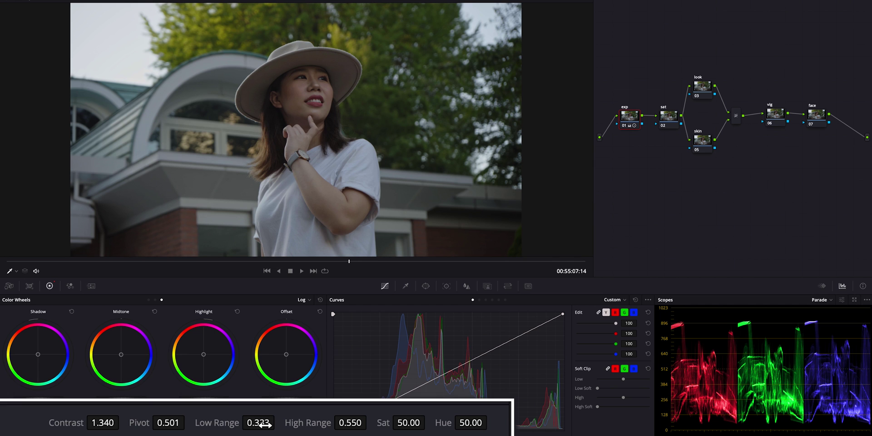
left_click_drag(265, 423, 246, 429)
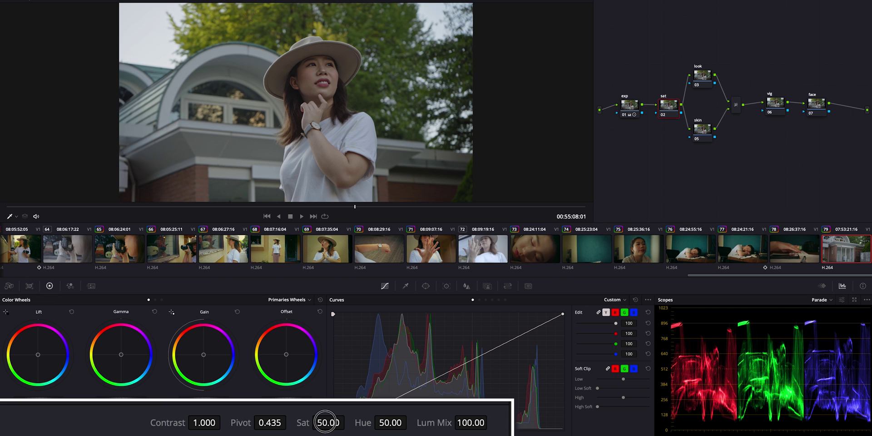
Step: Raise saturation to 52.80 and set Temperature to 40.0
left_click_drag(325, 422, 417, 411)
left_click(82, 423)
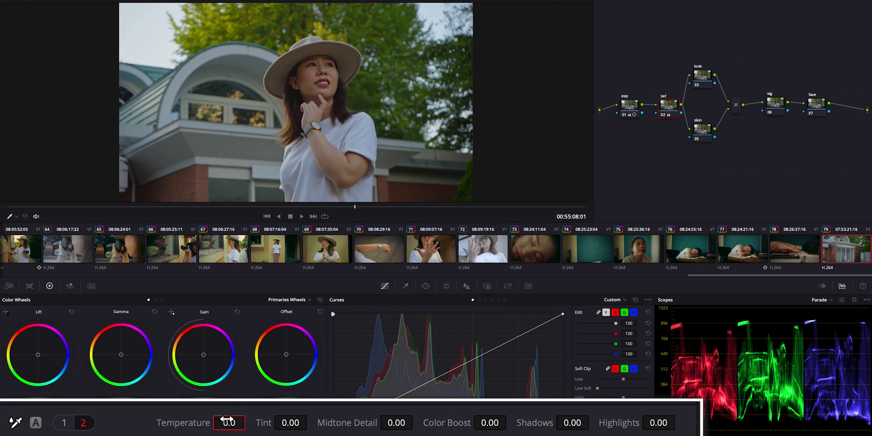
left_click_drag(227, 419, 229, 417)
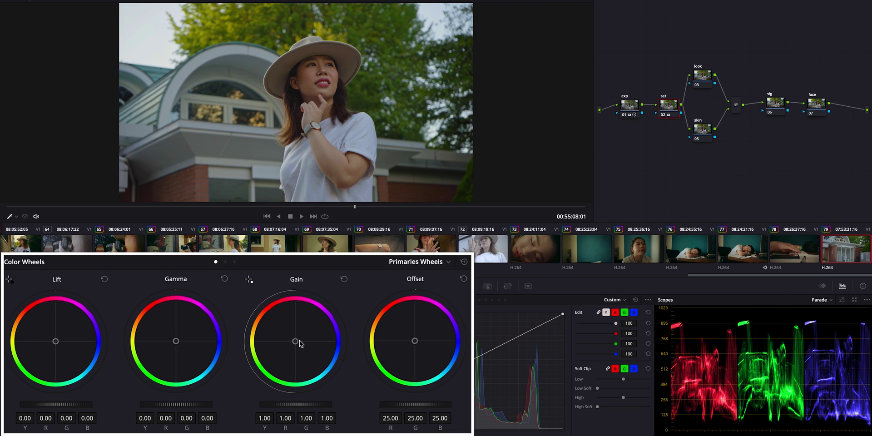
Step: Tint Gain toward orange (R 1.05, B 0.90) and slightly nudge midtone and shadow balance
left_click_drag(295, 343, 274, 327)
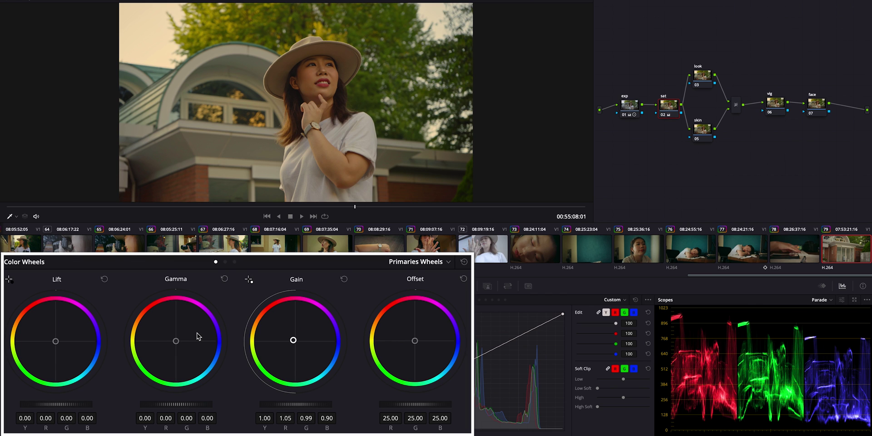
left_click_drag(184, 337, 176, 341)
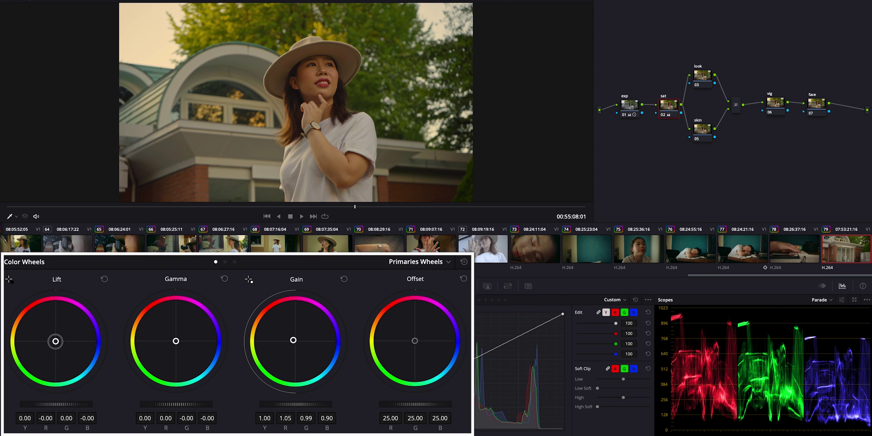
left_click_drag(55, 343, 55, 343)
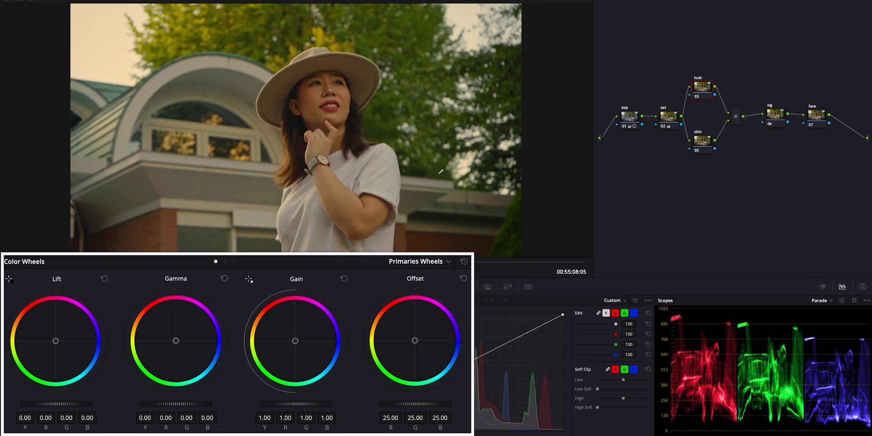
Step: Warm the Log Midtone wheel toward orange (0.11/-0.02/-0.18)
left_click(234, 261)
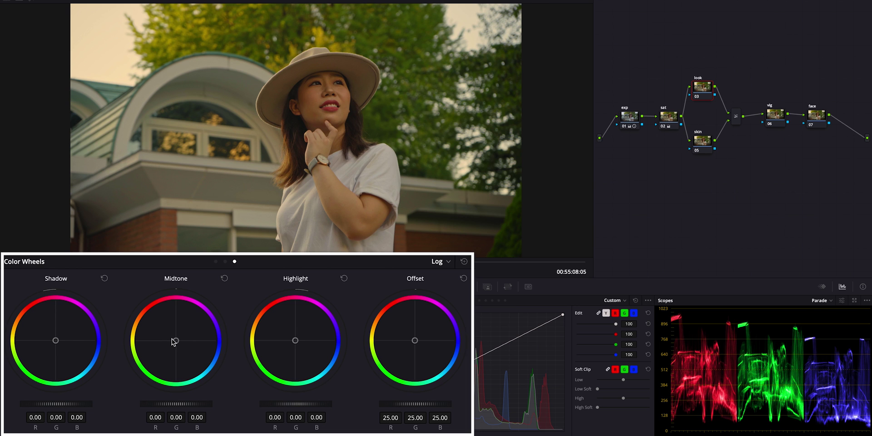
left_click_drag(174, 341, 53, 254)
left_click_drag(161, 329, 150, 318)
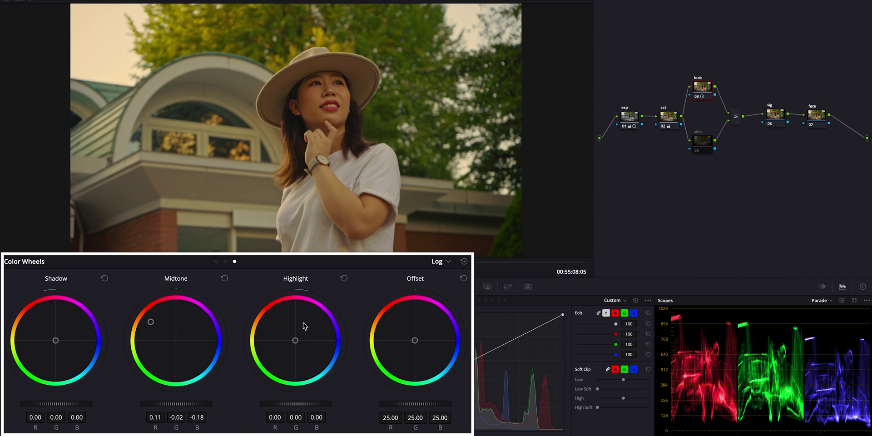
Step: Cool the Highlight wheel toward blue, shift Shadow toward green, then disable the look node to compare
left_click_drag(295, 348, 206, 359)
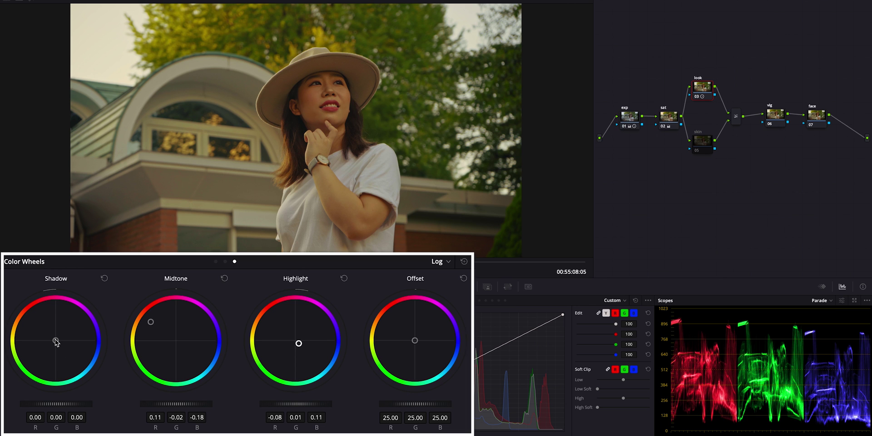
left_click_drag(56, 342, 48, 380)
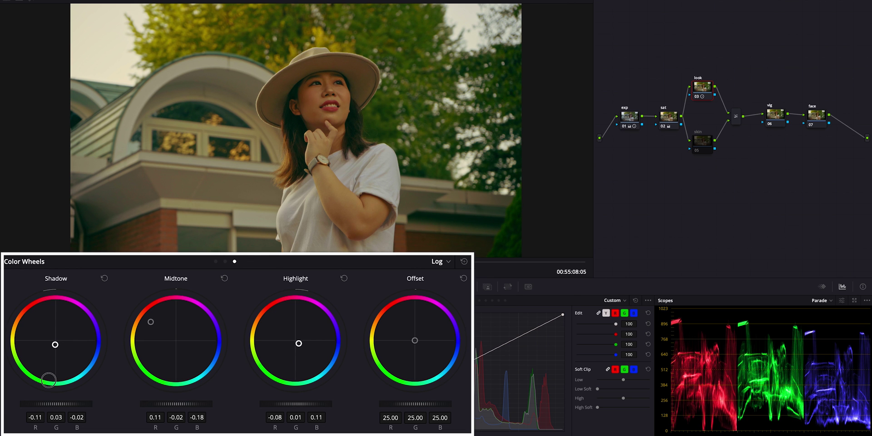
key("ctrl+d")
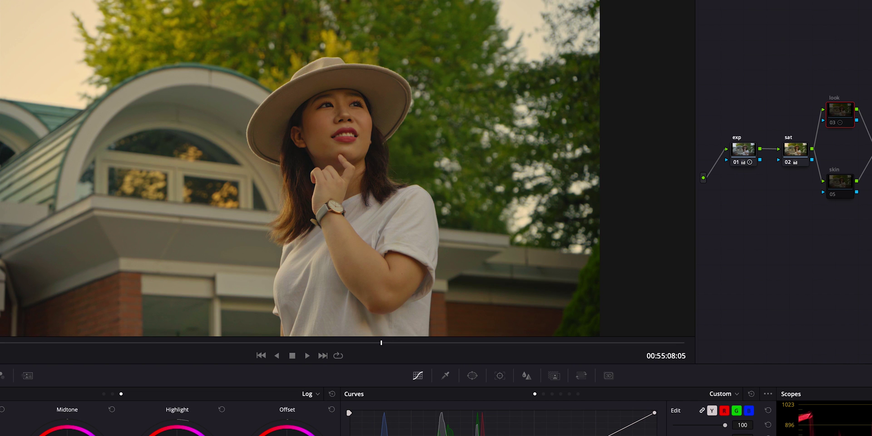
Step: Re-enable the look node's grade
key("ctrl+d")
key("ctrl+d")
key("ctrl+d")
key("ctrl+d")
key("ctrl+d")
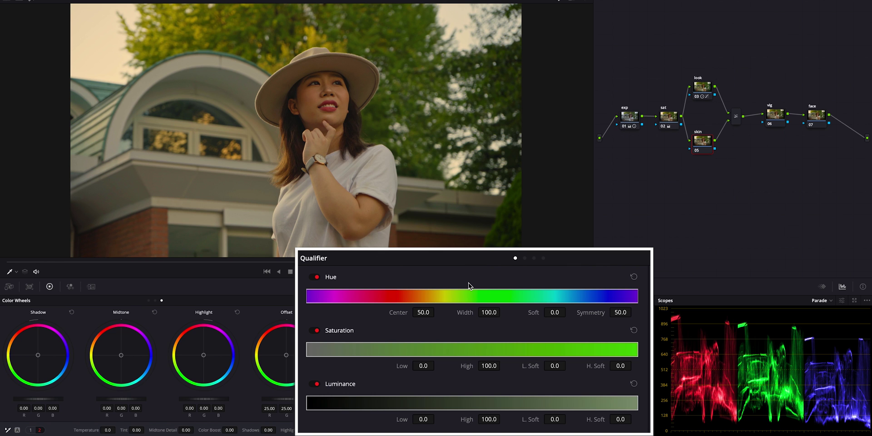
Step: Sample the forehead skin repeatedly with the qualifier eyedropper to build the skin key
left_click(330, 72)
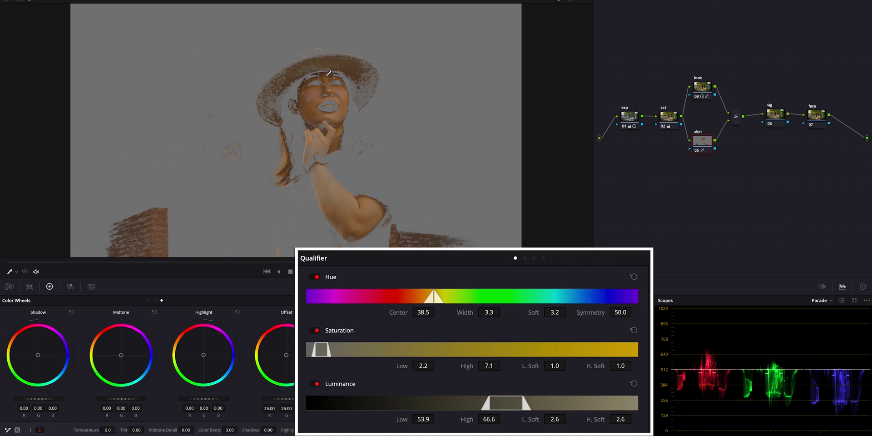
left_click(329, 73)
left_click(328, 73)
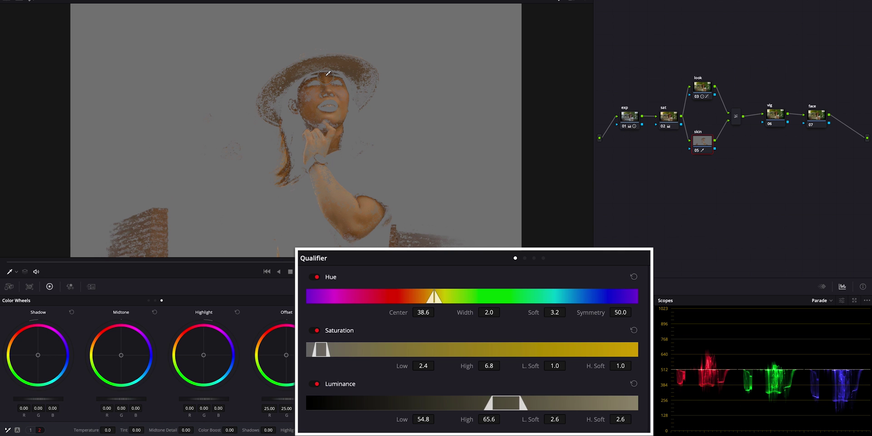
left_click(326, 81)
left_click(326, 82)
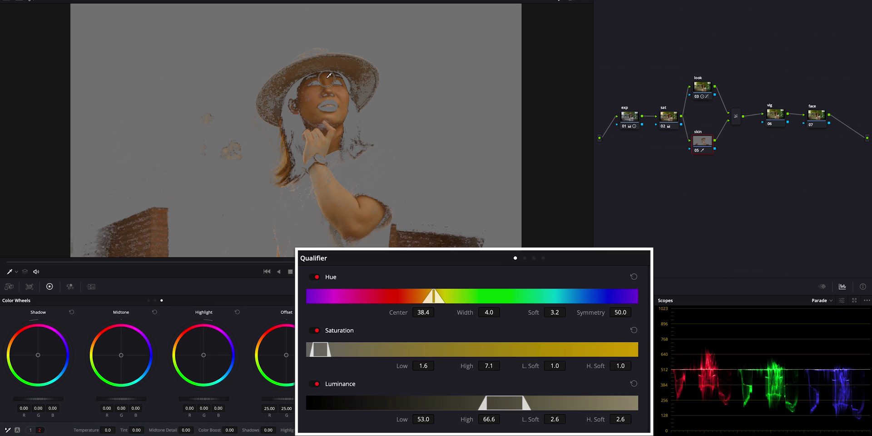
left_click(327, 79)
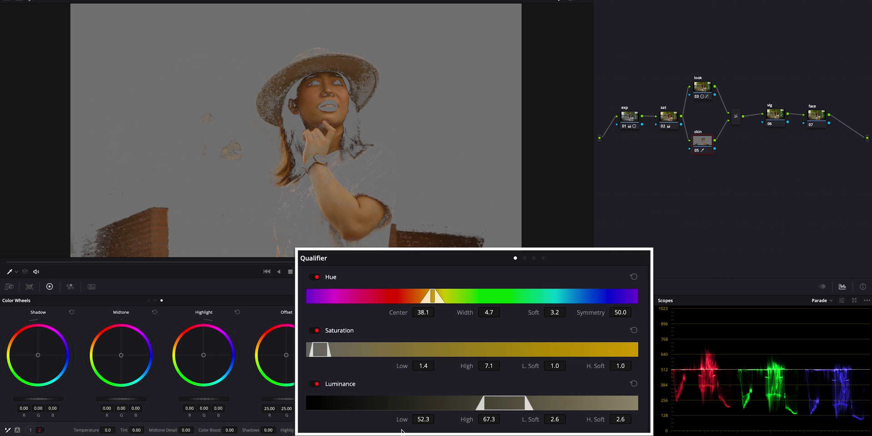
Step: Refine the luminance, saturation and hue ranges around a hue centre of 36.2
left_click_drag(422, 418, 485, 417)
left_click_drag(421, 366, 435, 365)
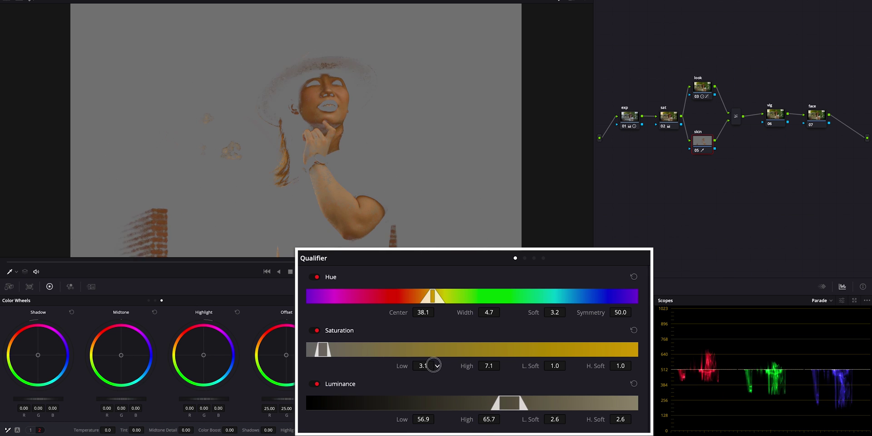
left_click_drag(420, 313, 421, 313)
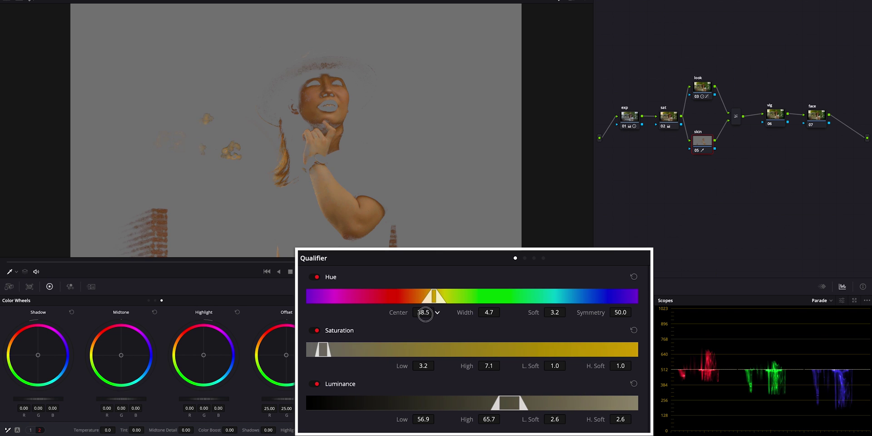
left_click_drag(488, 312, 479, 311)
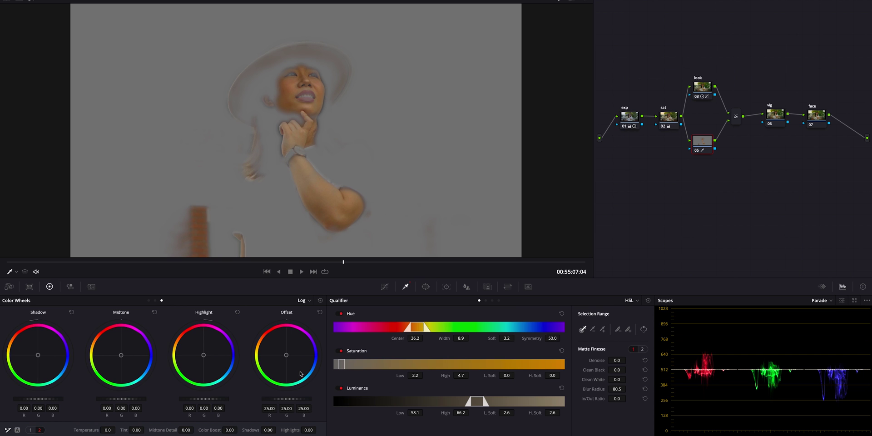
left_click(384, 287)
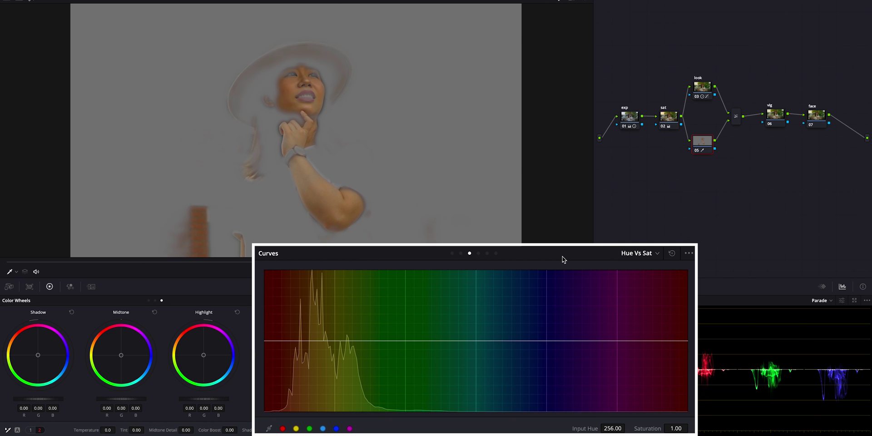
Step: Lift the red-orange points on the Hue vs Sat curve to about 1.19 saturation
left_click_drag(271, 341, 269, 329)
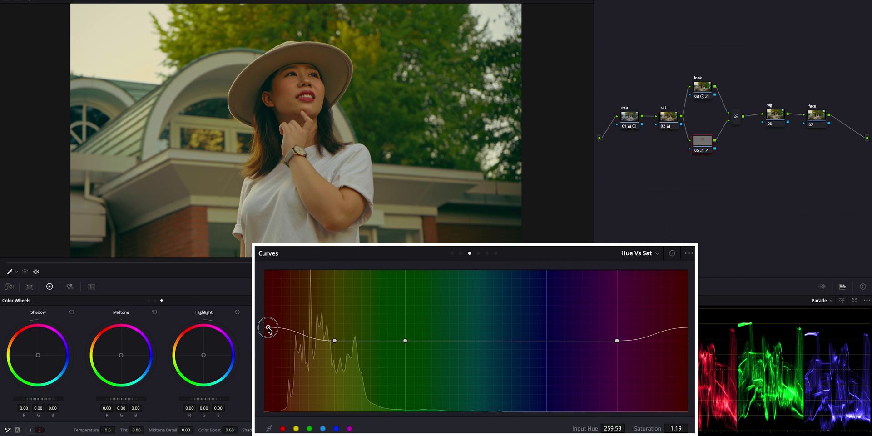
left_click_drag(334, 342, 334, 328)
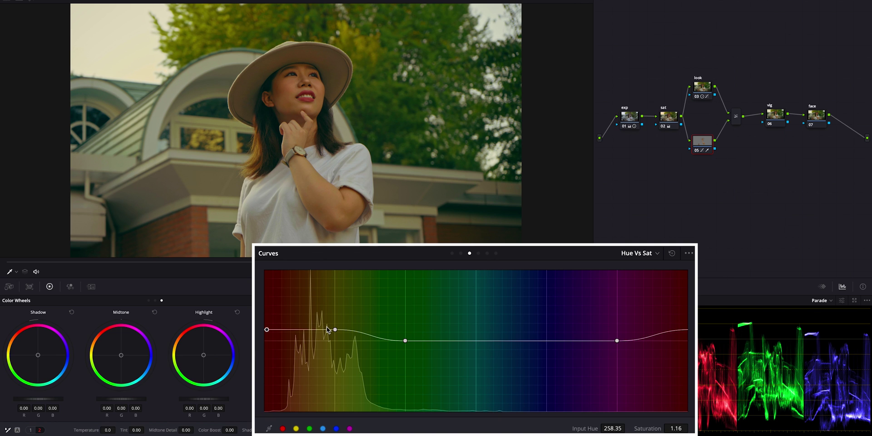
left_click(478, 253)
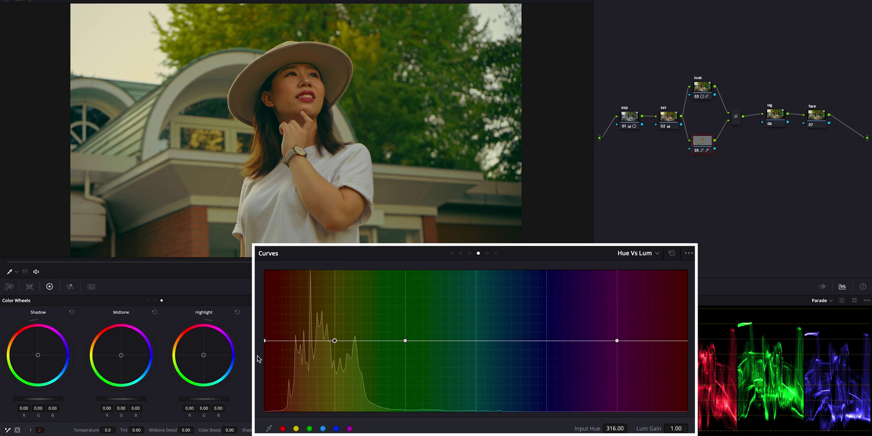
Step: Brighten orange skin hues in Hue vs Lum, then rotate red-orange hues by 1.75 in Hue vs Hue
left_click_drag(267, 340, 265, 335)
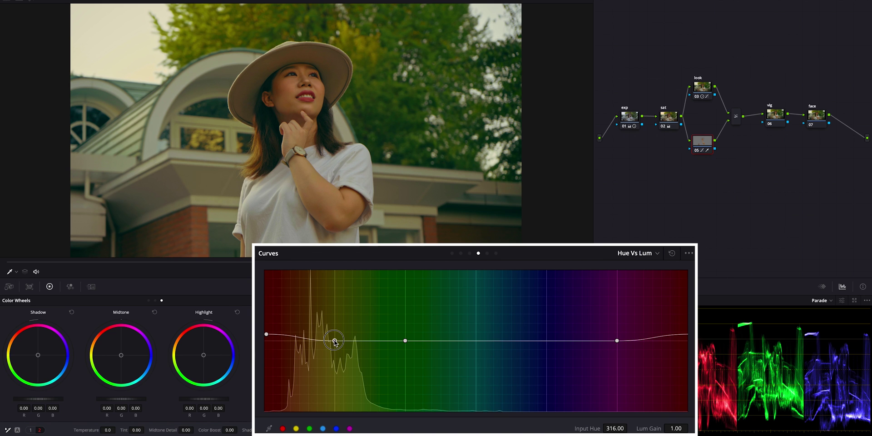
left_click_drag(335, 341, 334, 331)
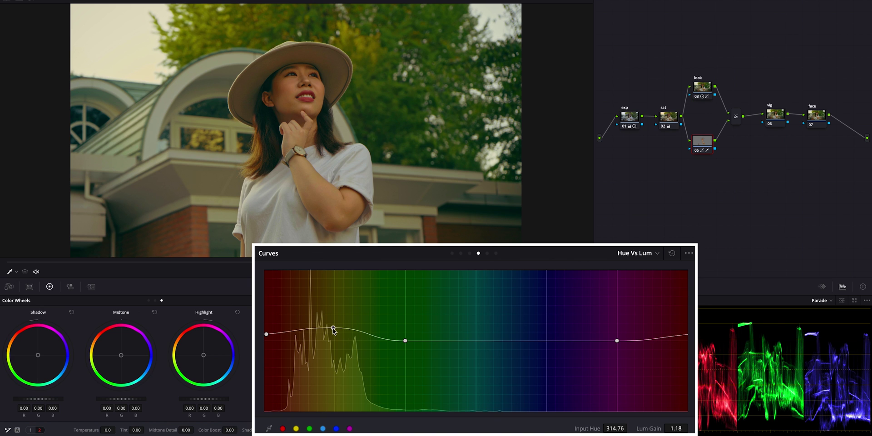
left_click(284, 67)
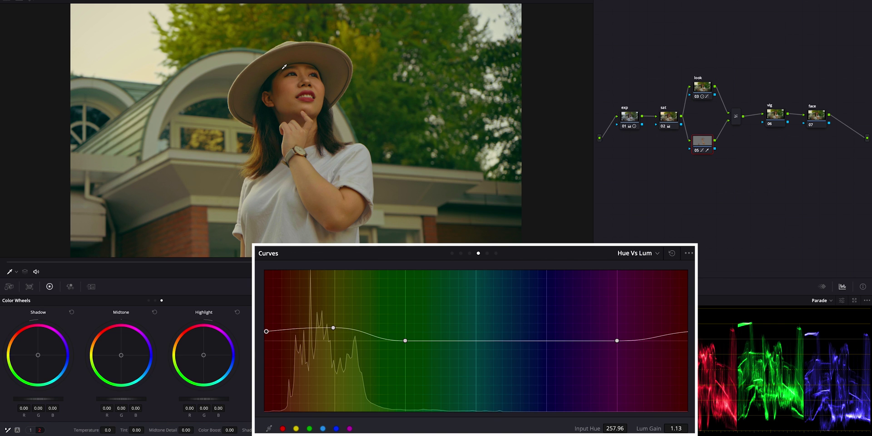
left_click(460, 253)
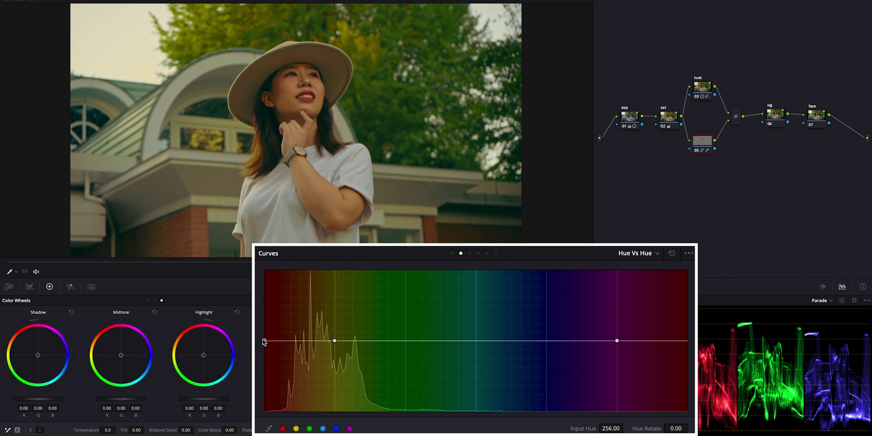
left_click_drag(265, 341, 266, 340)
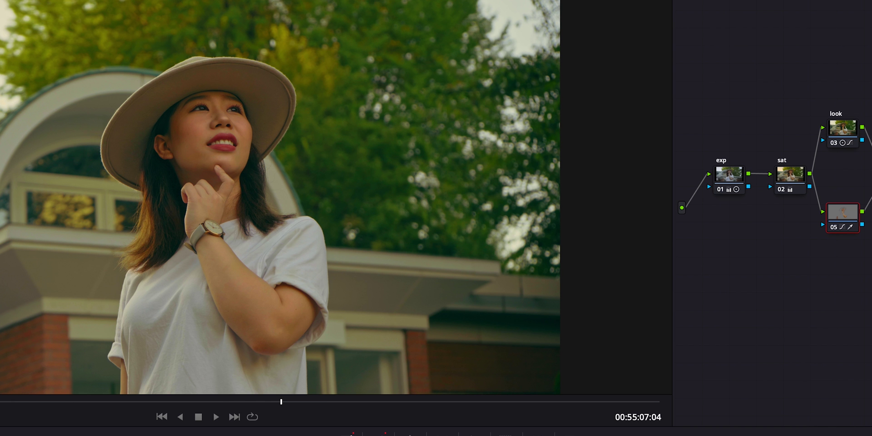
Step: Toggle node 05's skin correction off and back on to compare
key("ctrl+d")
key("ctrl+d")
key("ctrl+d")
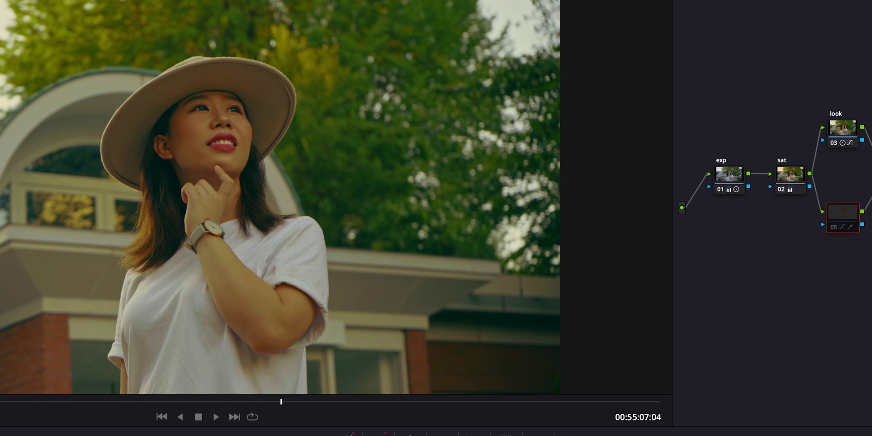
key("ctrl+d")
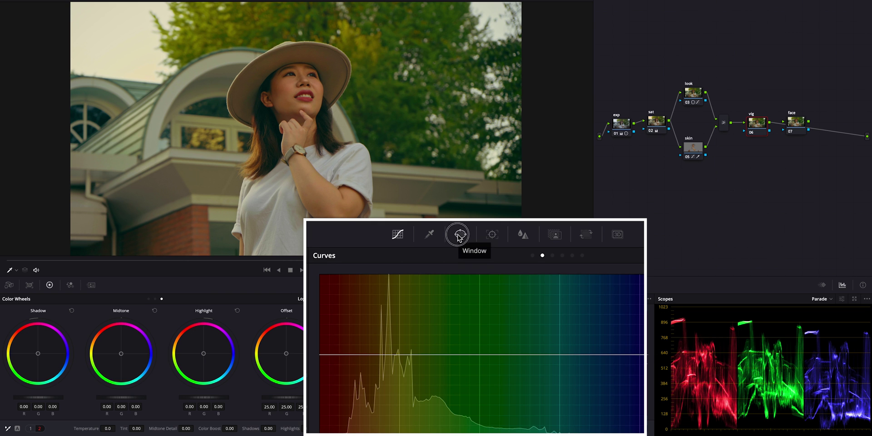
Step: On the vig node, pull a midtone curve point down inside the circular window to darken the surround, then toggle it to compare
left_click(426, 286)
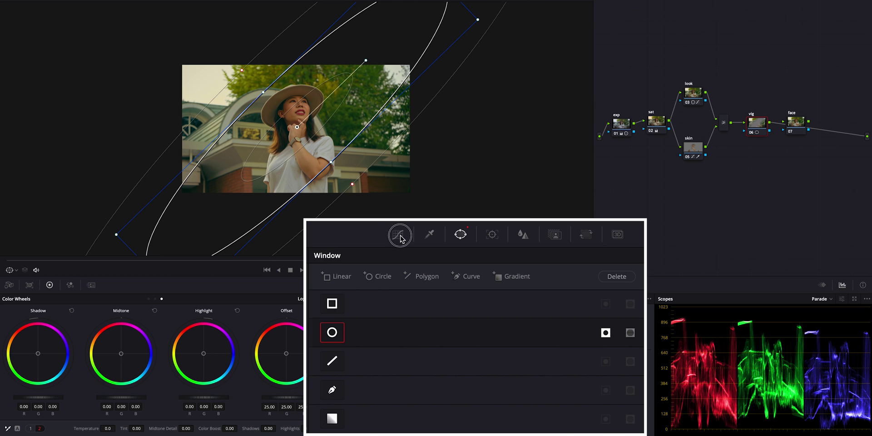
left_click(385, 285)
left_click(496, 367)
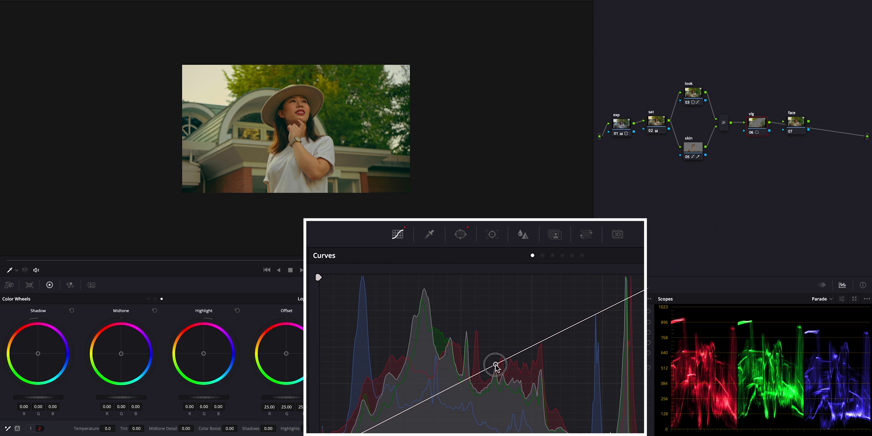
left_click_drag(495, 367, 499, 375)
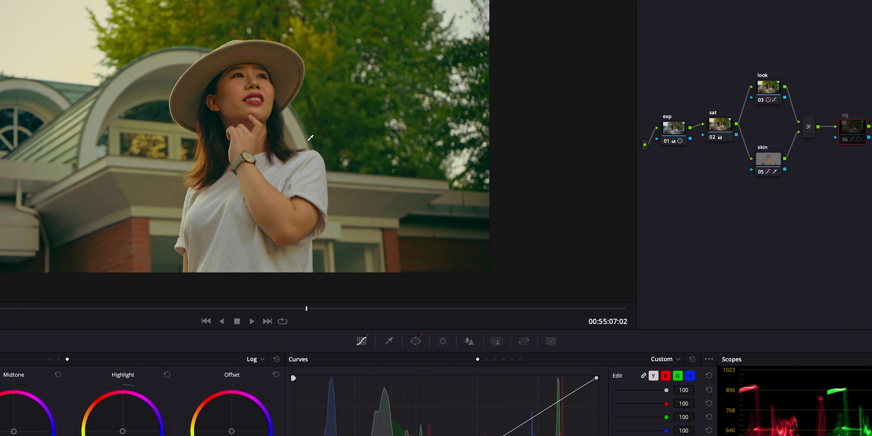
key("ctrl+d")
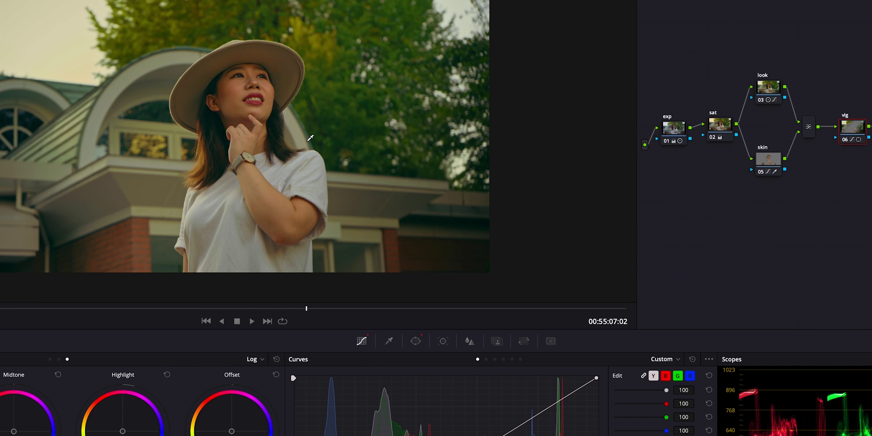
key("ctrl+d")
key("ctrl+d")
key("ctrl+d")
key("ctrl+d")
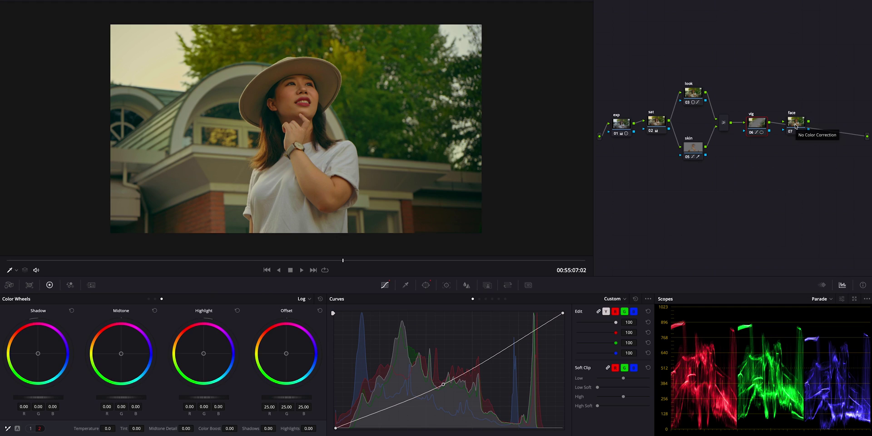
Step: On face node 07, place a circular window over the woman's face (Size 51.65, Soft 18.11) and bring up the tracker
left_click_drag(795, 126, 802, 126)
left_click(461, 234)
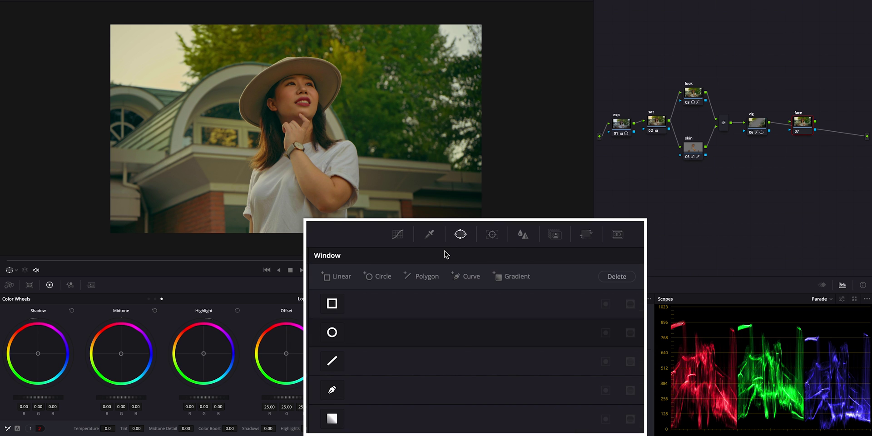
left_click(332, 333)
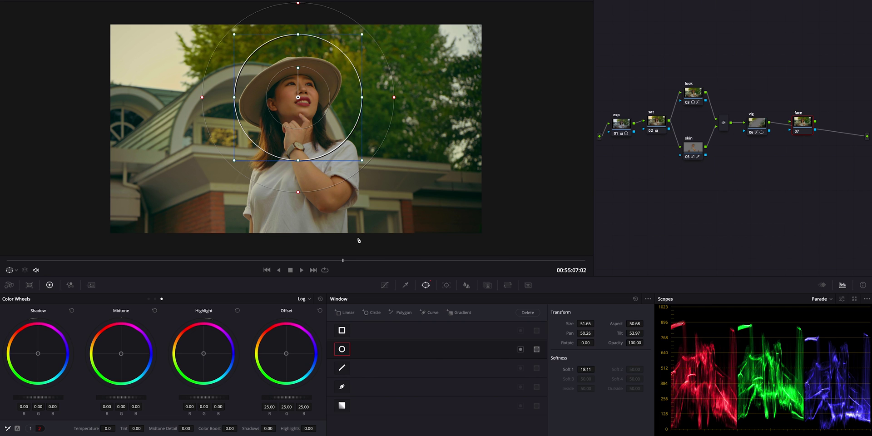
left_click(446, 285)
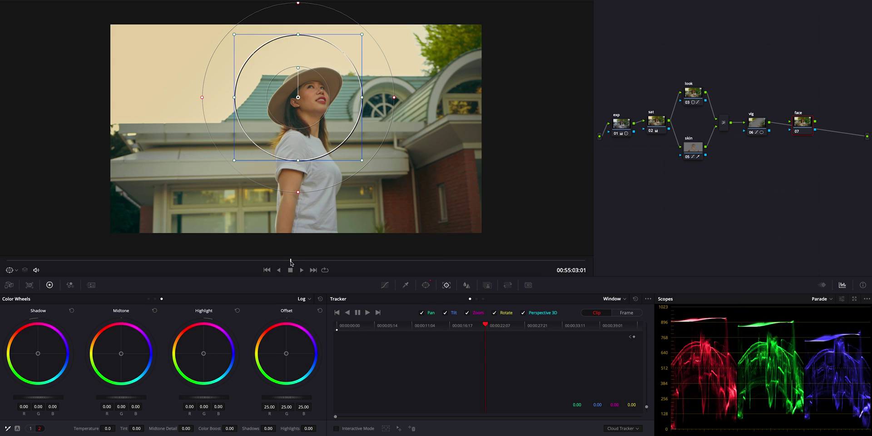
Step: Reshape the face window around her head, track it forward through the shot, and return to the start frame
left_click_drag(308, 27, 310, 31)
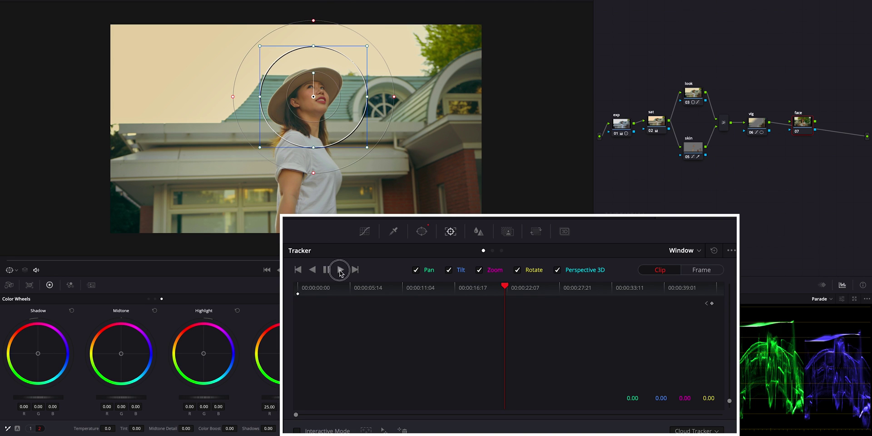
left_click(340, 271)
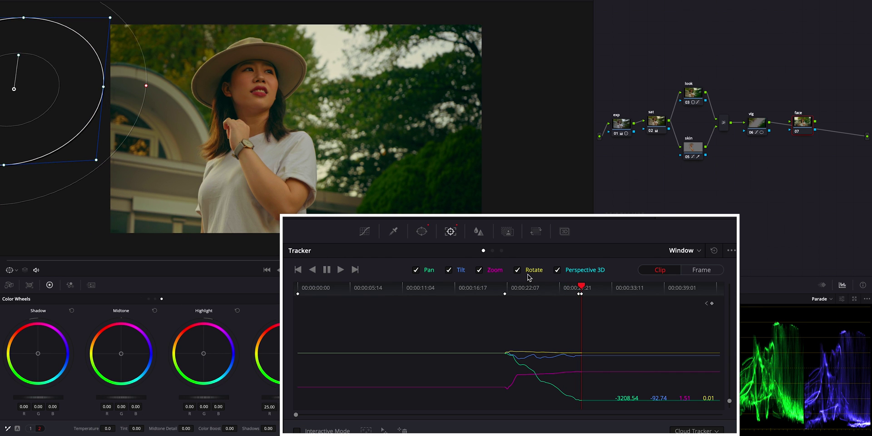
left_click_drag(582, 287, 507, 289)
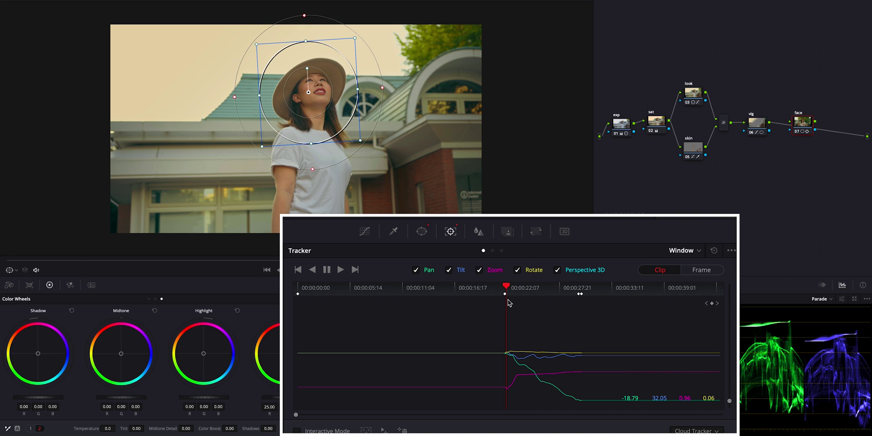
Step: In Frame mode, step through frames and recentre the window wherever it drifts off her face
left_click(701, 270)
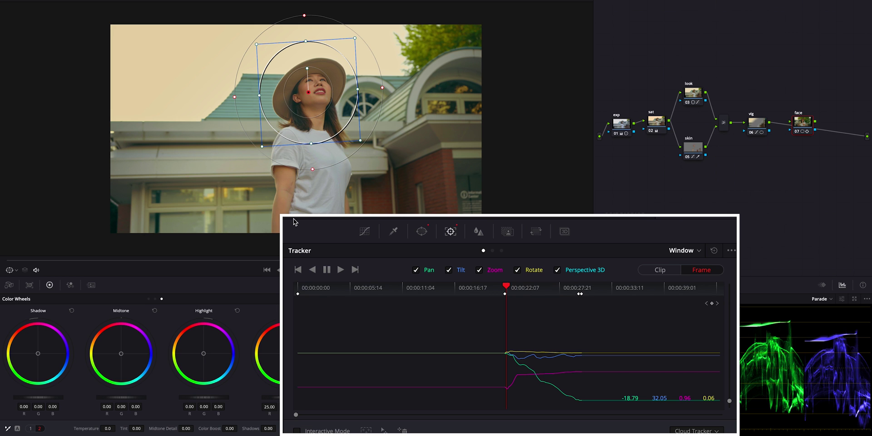
key("Right")
key("Right")
key("Right")
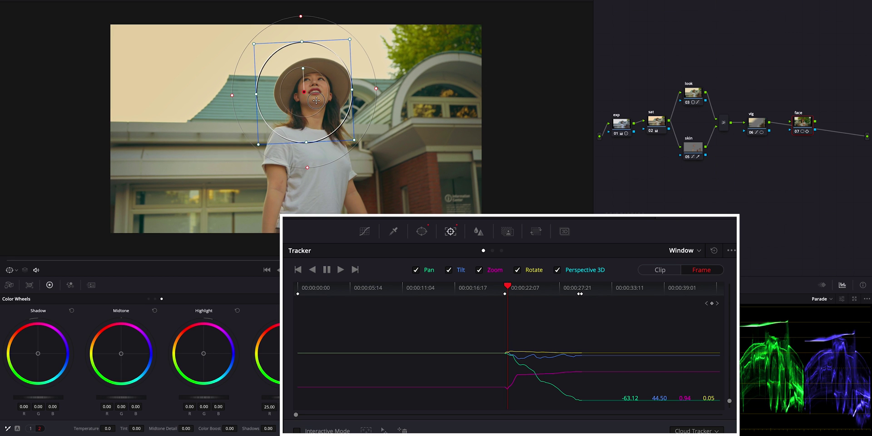
left_click_drag(317, 101, 321, 100)
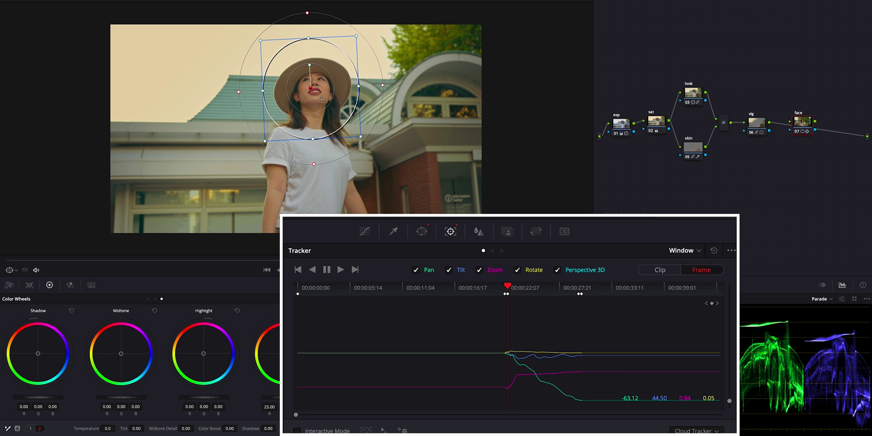
key("Right")
key("Right")
key("Right")
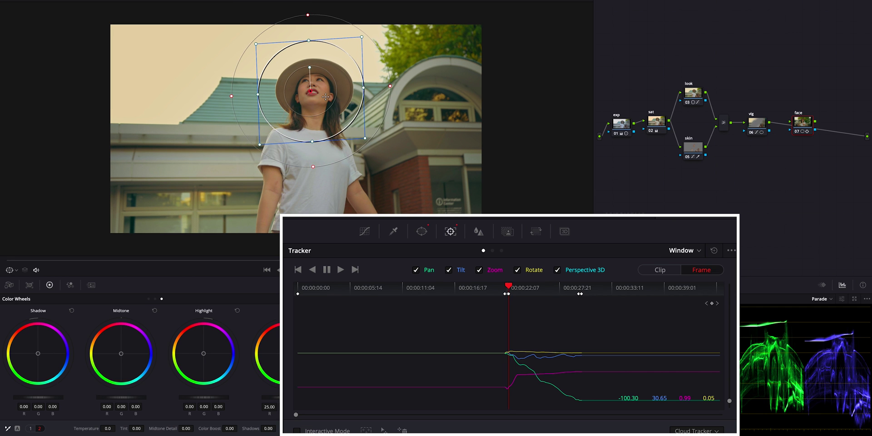
key("Right")
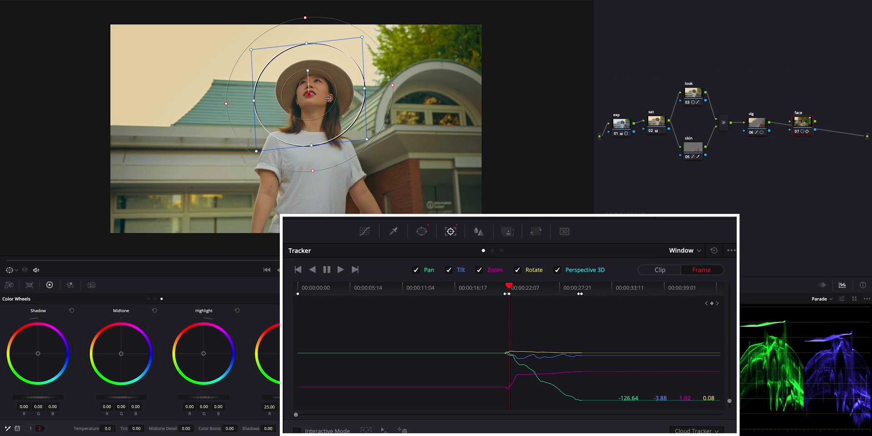
key("ctrl+t")
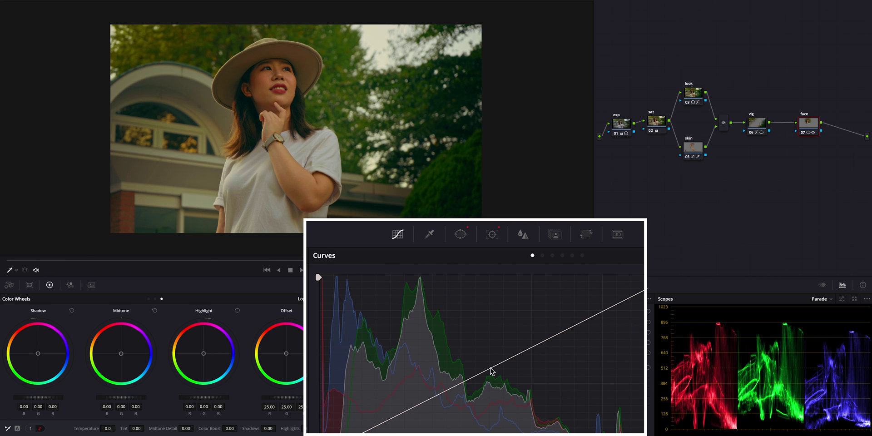
Step: Raise the face node's curve slightly to brighten the tracked face, then select all the earlier grading nodes
left_click_drag(490, 368, 489, 362)
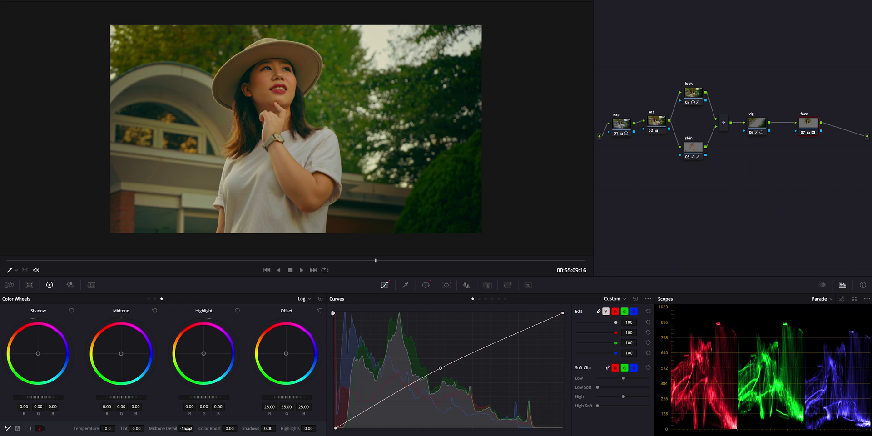
left_click_drag(606, 79, 785, 176)
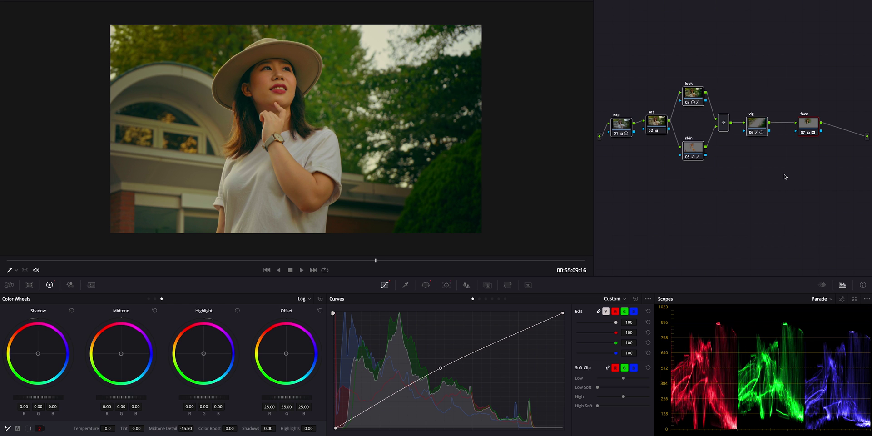
Step: Disable all the selected grading nodes with Ctrl+D to view the flat, ungraded S-Log2 original
key("ctrl+d")
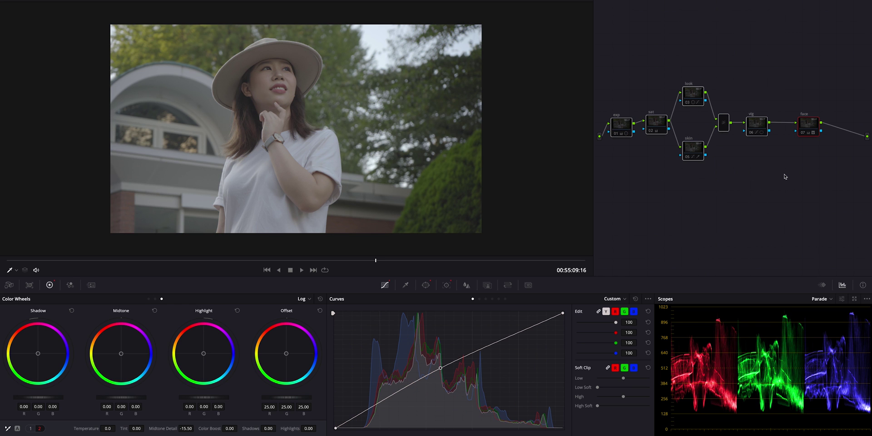